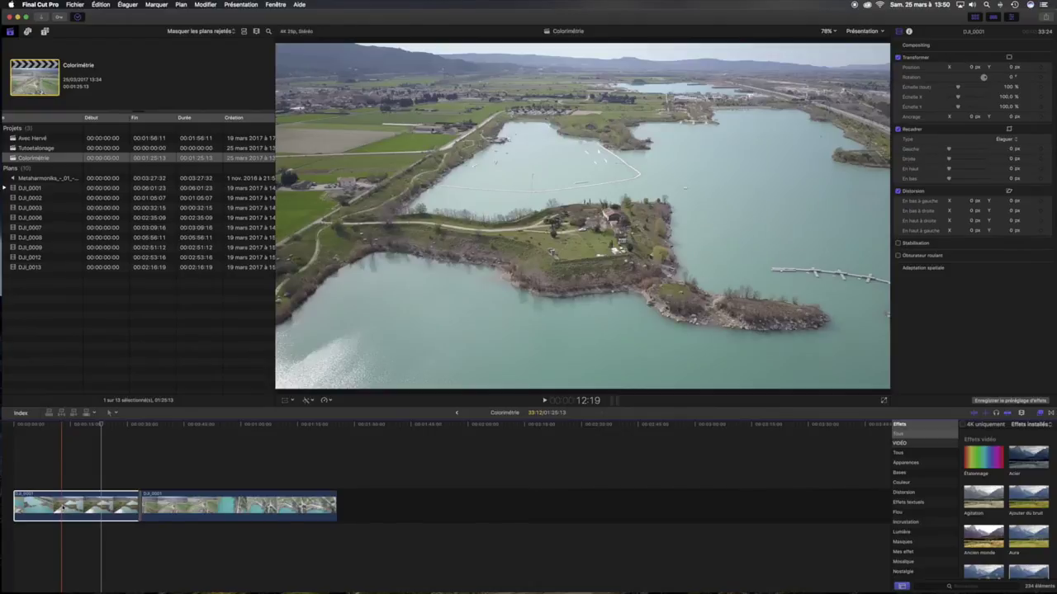
Add a colour correction to the first drone clip from the viewer's enhancements menu
{"action": "left_click", "coordinate": [327, 402]}
{"action": "left_click", "coordinate": [311, 402]}
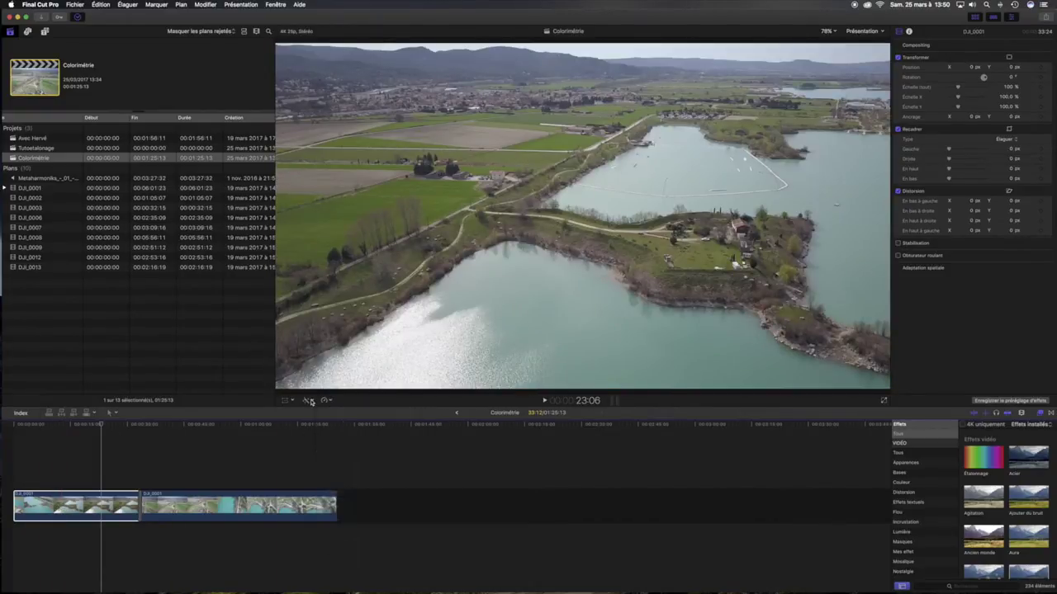
{"action": "left_click", "coordinate": [311, 402]}
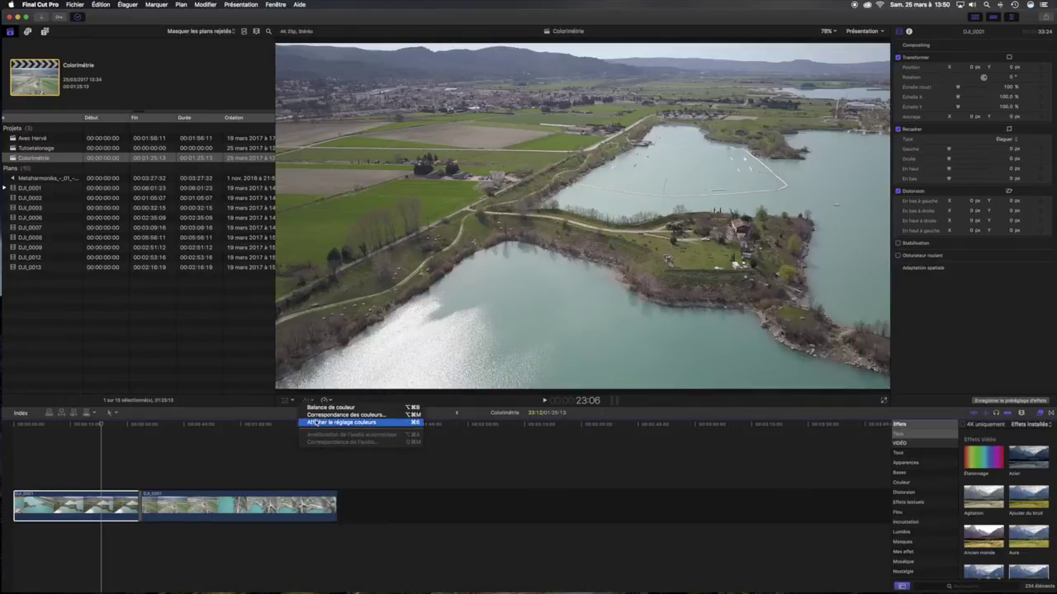
{"action": "left_click", "coordinate": [316, 422]}
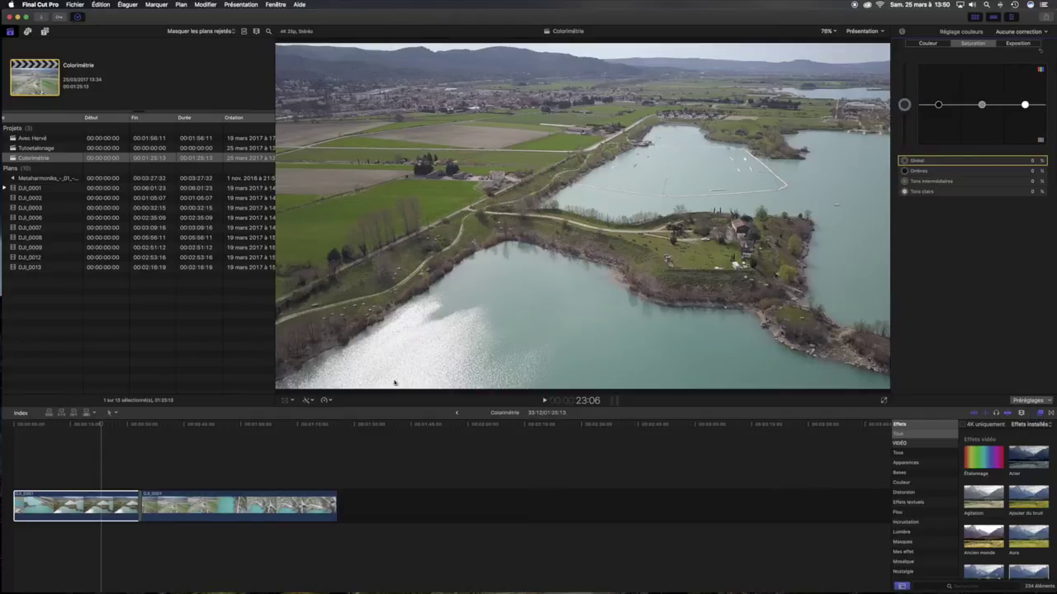
Push the global saturation to its maximum, then reset it to 0%
{"action": "left_click", "coordinate": [928, 43]}
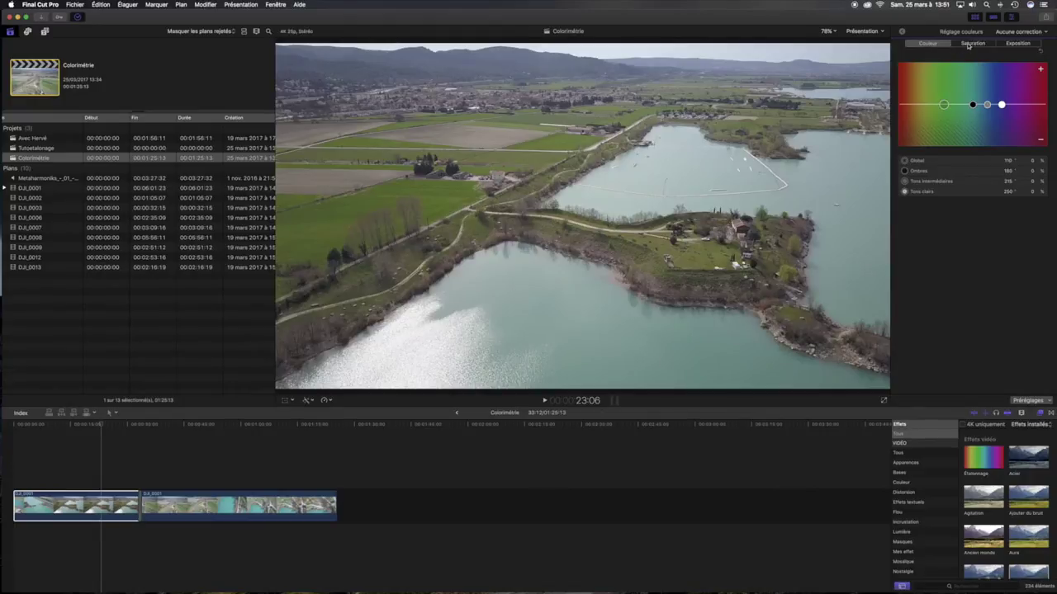
{"action": "left_click", "coordinate": [968, 44]}
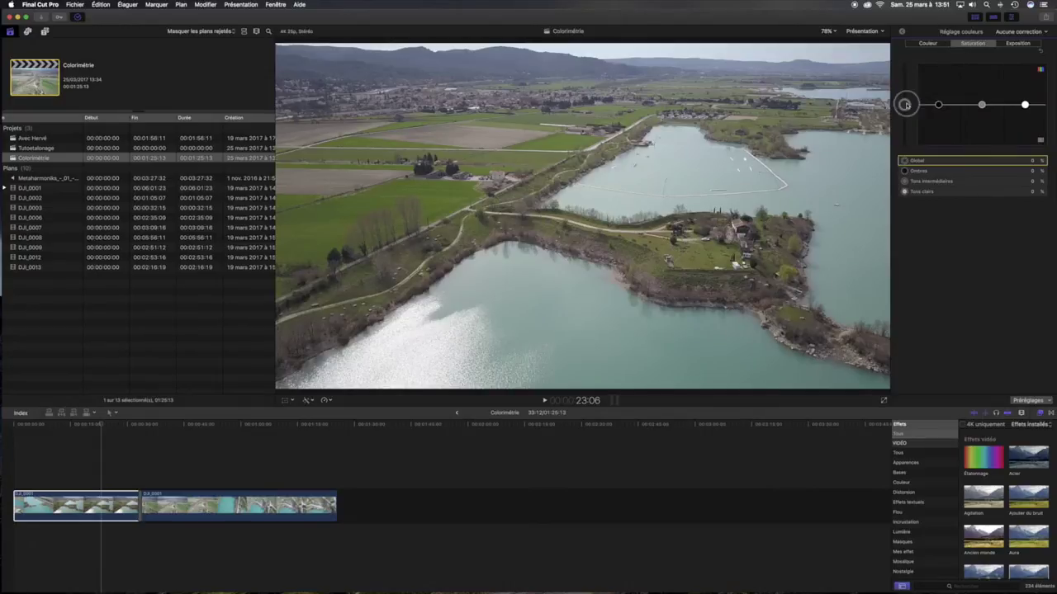
{"action": "mouse_move", "coordinate": [903, 105]}
{"action": "left_mouse_down"}
{"action": "mouse_move", "coordinate": [906, 167]}
{"action": "mouse_move", "coordinate": [905, 48]}
{"action": "left_mouse_up"}
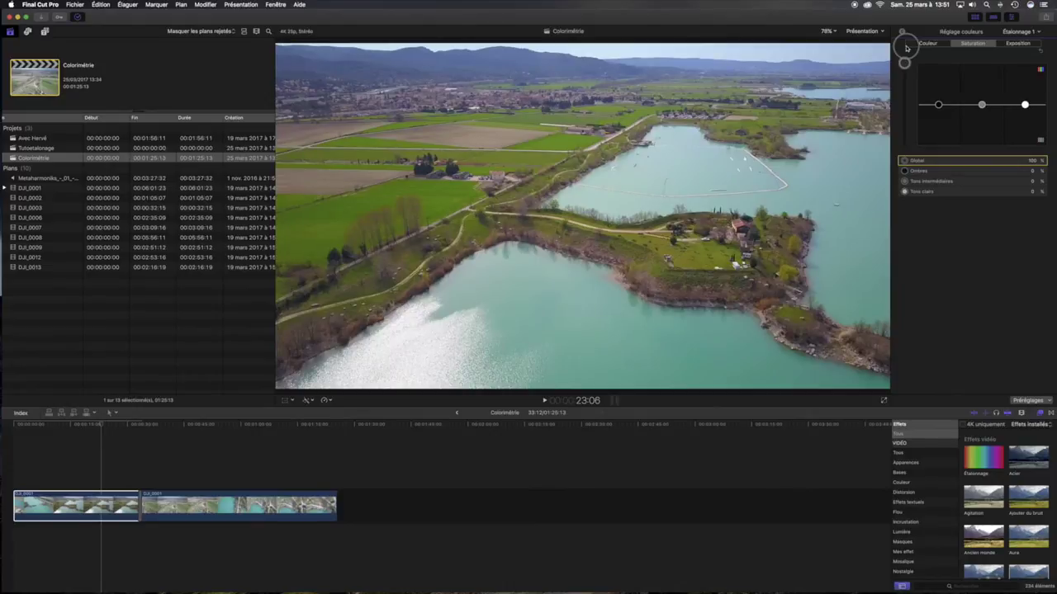
{"action": "left_click", "coordinate": [1041, 52]}
Try the global exposure higher and lower, then return it to 0%
{"action": "left_click", "coordinate": [1017, 44]}
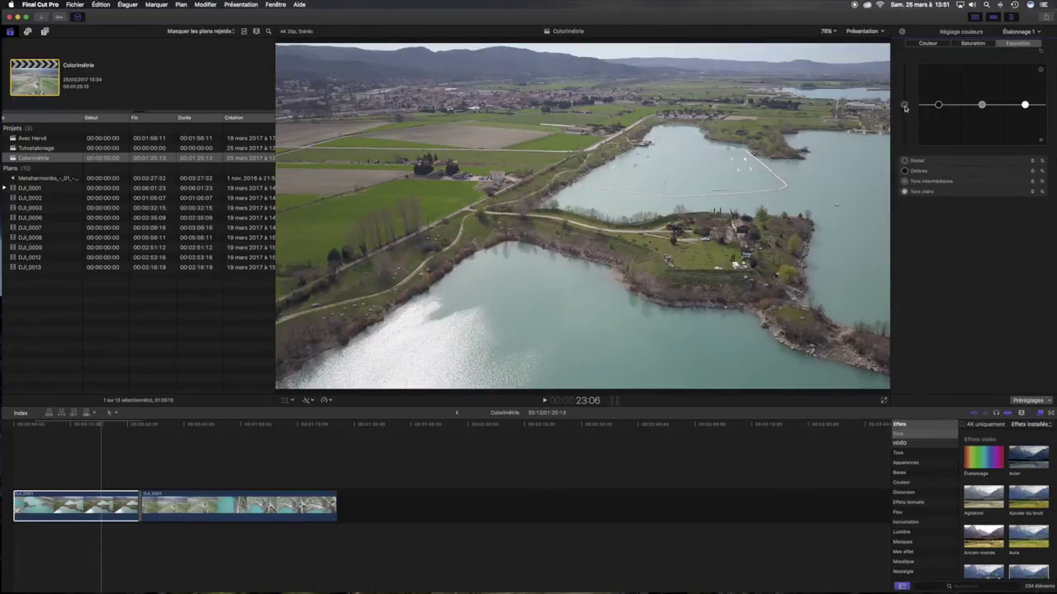
{"action": "mouse_move", "coordinate": [904, 107]}
{"action": "left_mouse_down"}
{"action": "mouse_move", "coordinate": [904, 115]}
{"action": "mouse_move", "coordinate": [904, 105]}
{"action": "left_mouse_up"}
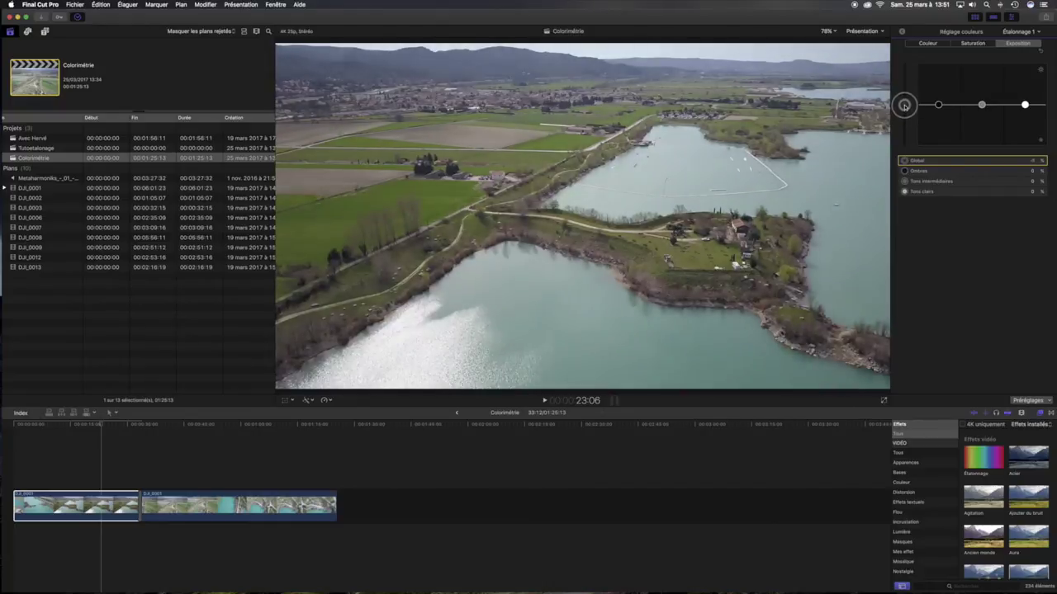
{"action": "left_click", "coordinate": [1038, 53]}
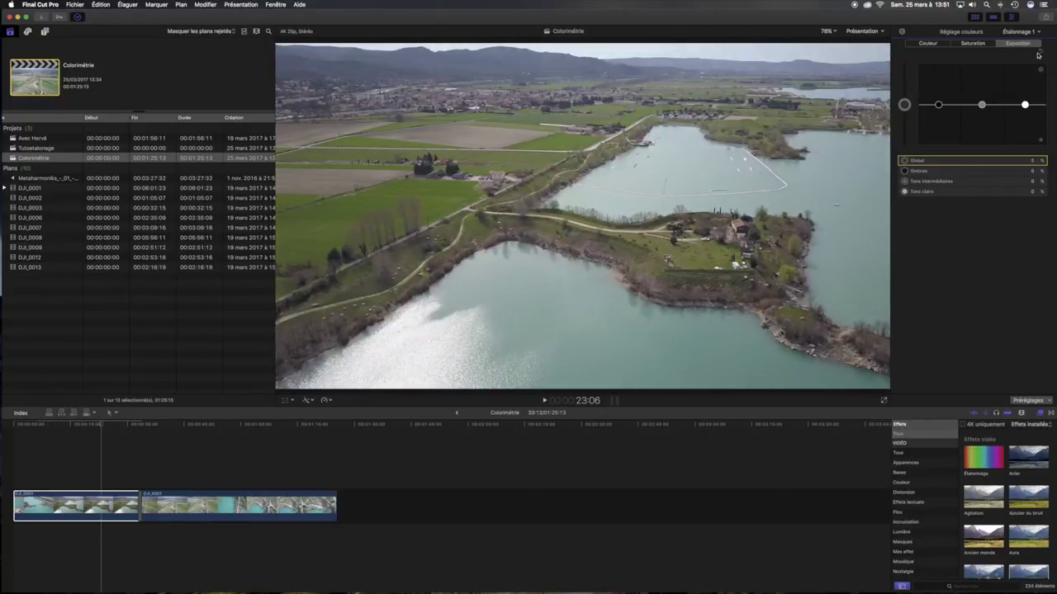
Set exposure to shadows −16%, midtones −14% and highlights 28%
{"action": "left_click", "coordinate": [939, 106]}
{"action": "left_click_drag", "start_coordinate": [938, 106], "coordinate": [938, 112]}
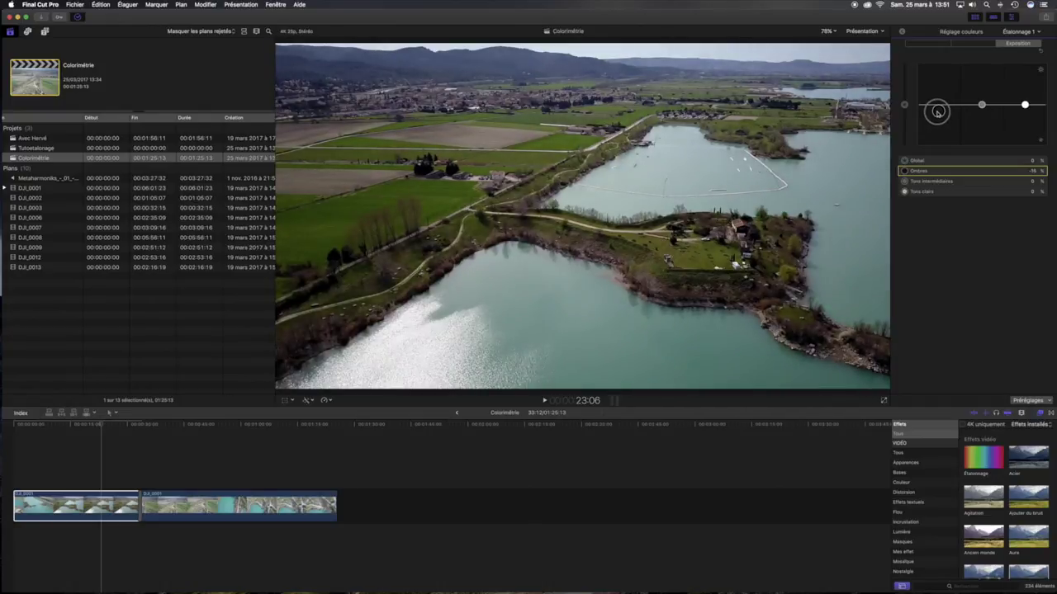
{"action": "left_click_drag", "start_coordinate": [981, 105], "coordinate": [1024, 92]}
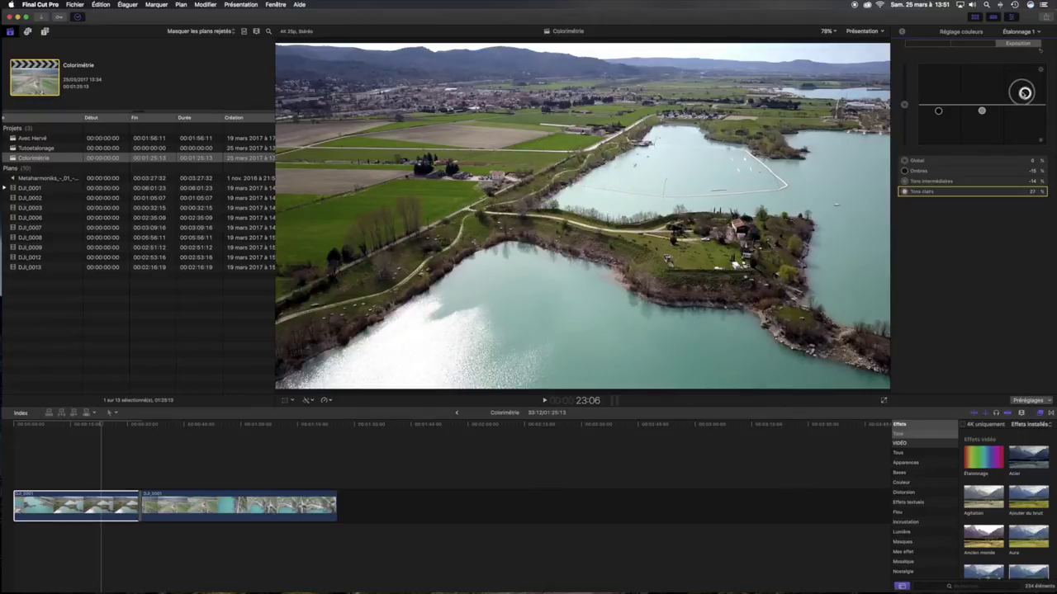
{"action": "left_click_drag", "start_coordinate": [1025, 92], "coordinate": [1025, 93]}
Raise the first clip's global saturation to 12%, then select the ungraded second clip to compare
{"action": "left_click", "coordinate": [967, 45]}
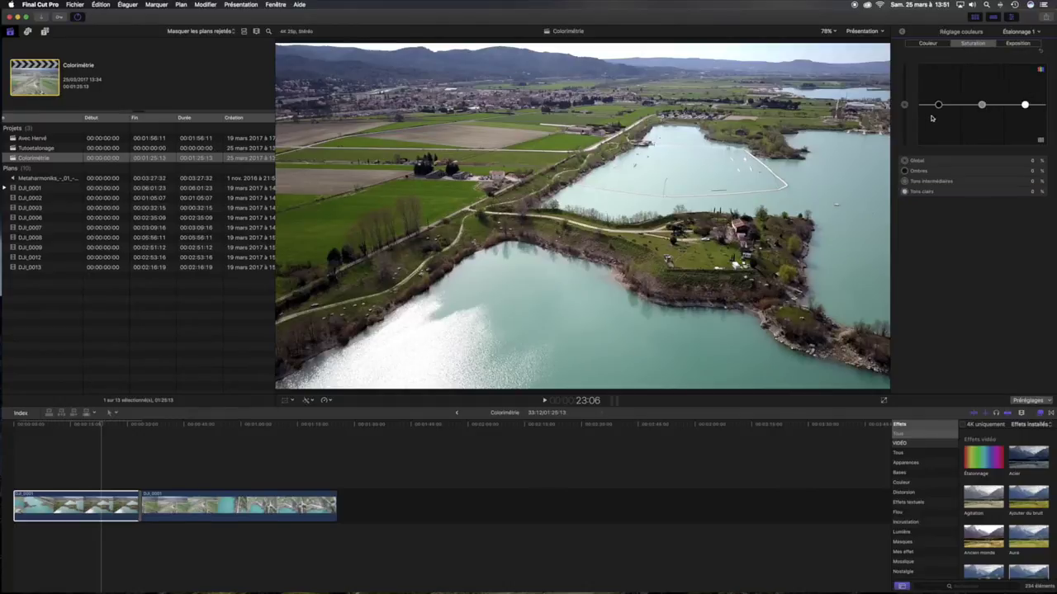
{"action": "left_click_drag", "start_coordinate": [905, 107], "coordinate": [905, 100]}
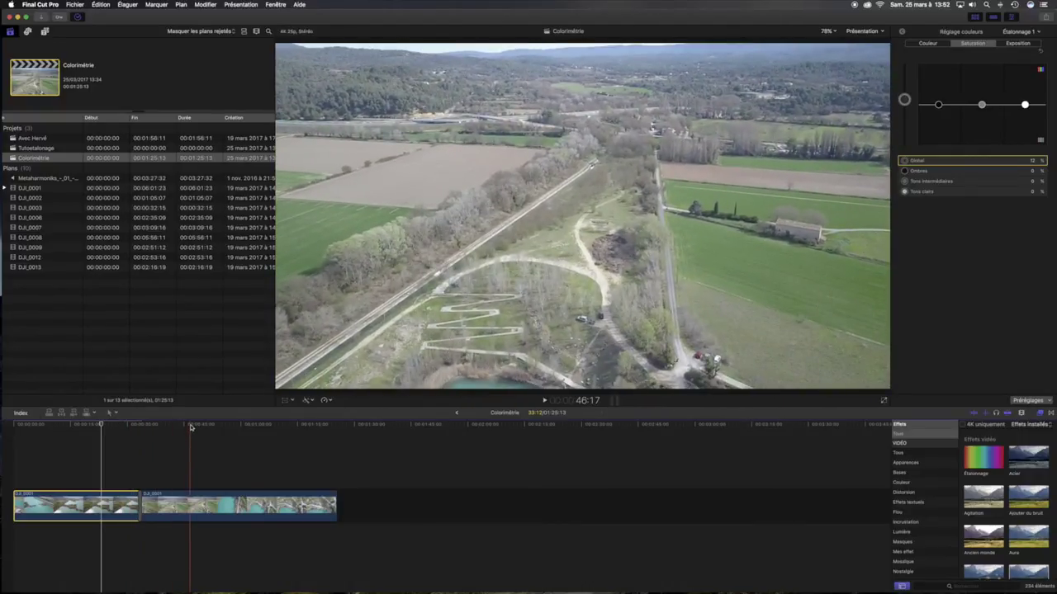
{"action": "left_click", "coordinate": [191, 427]}
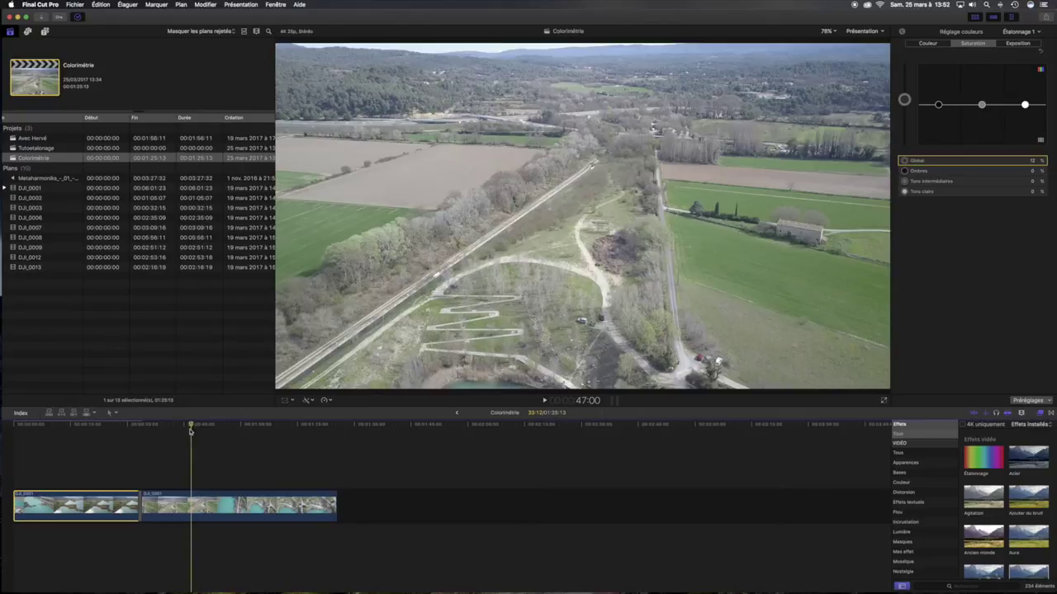
{"action": "left_click", "coordinate": [185, 505]}
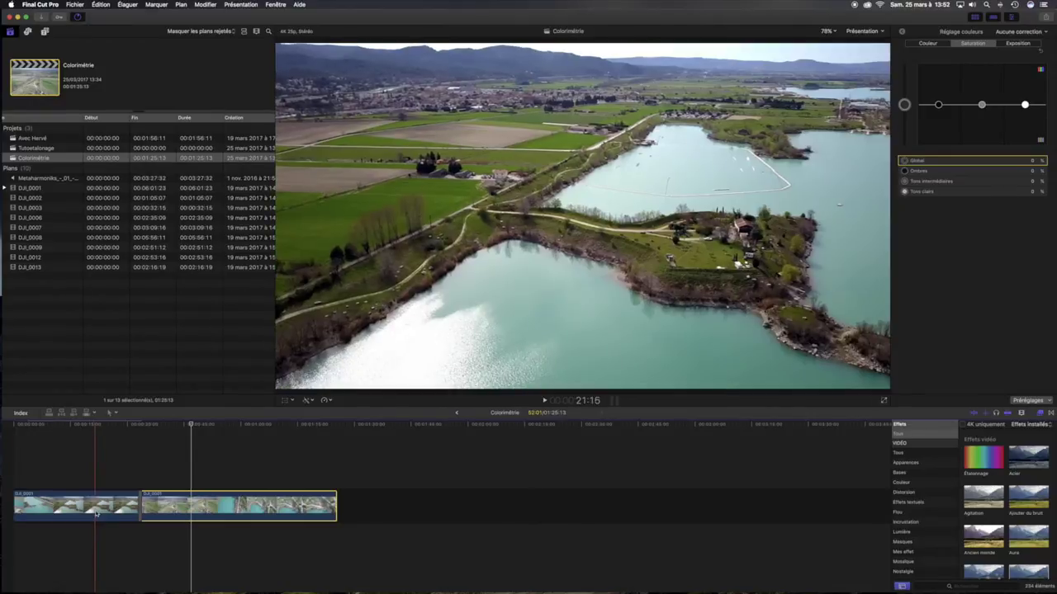
Copy the first drone clip and paste its Étalonnage 1 effects onto the second clip
{"action": "left_click", "coordinate": [98, 505]}
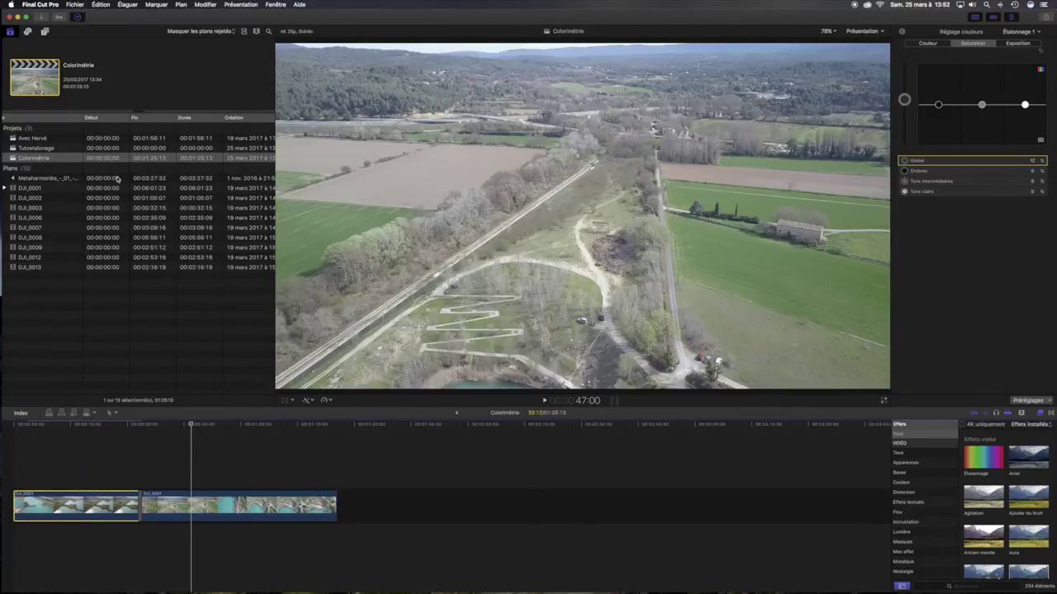
{"action": "left_click", "coordinate": [103, 5]}
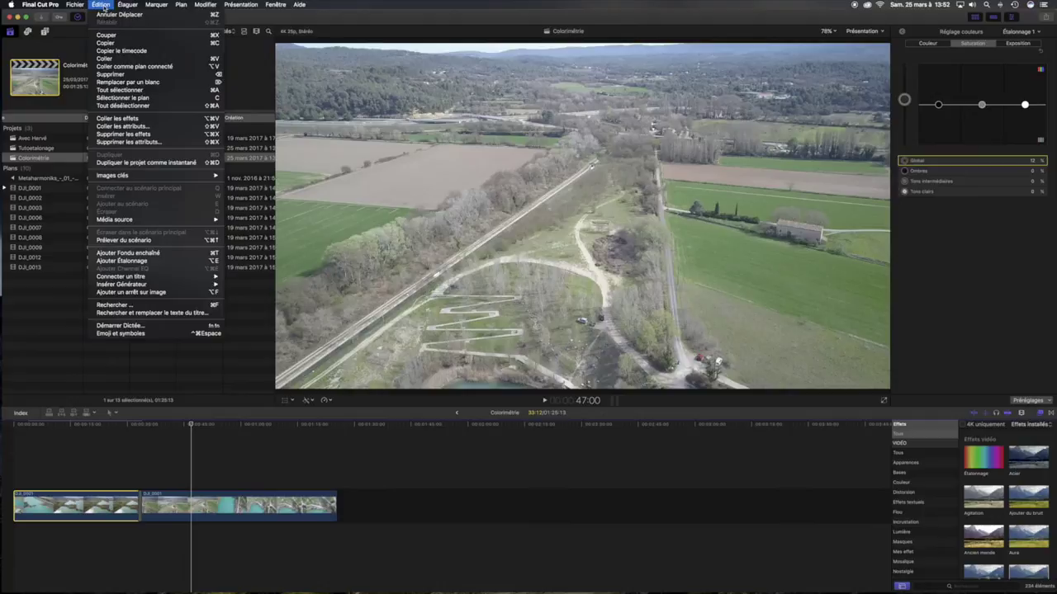
{"action": "left_click", "coordinate": [104, 42]}
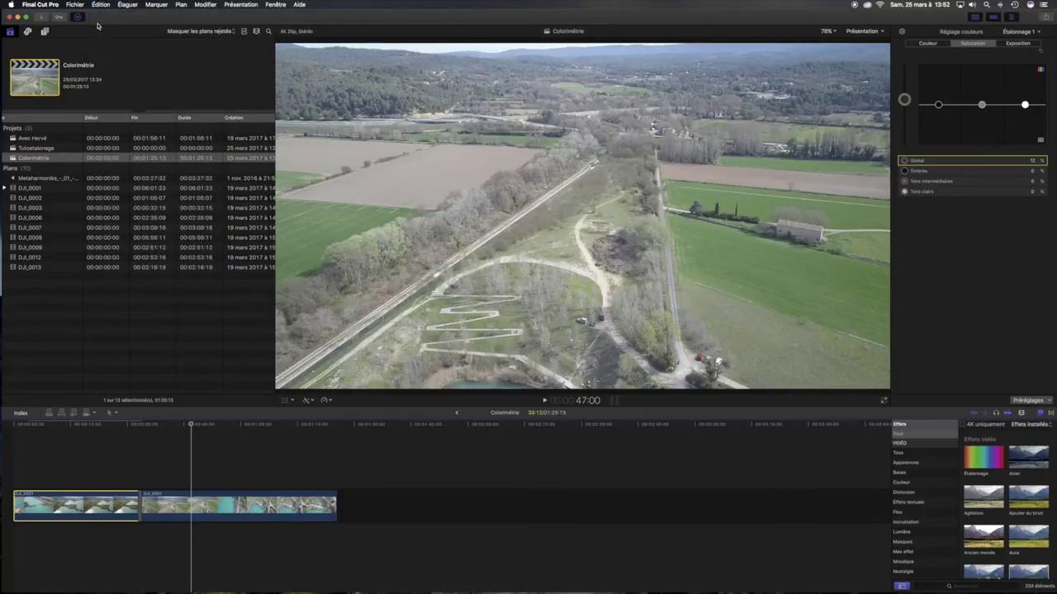
{"action": "left_click", "coordinate": [235, 507]}
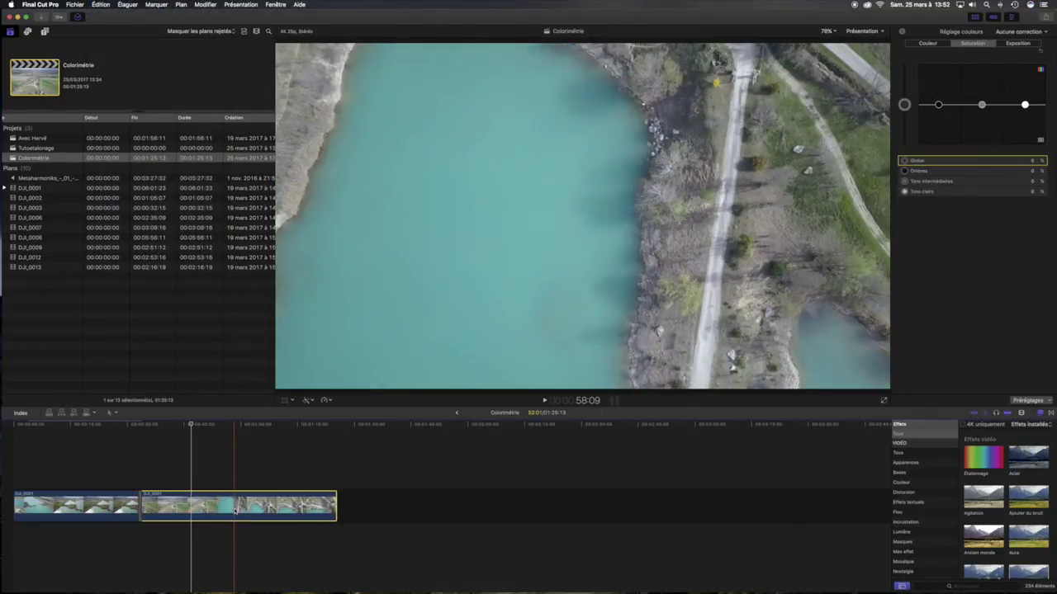
{"action": "left_click", "coordinate": [101, 5]}
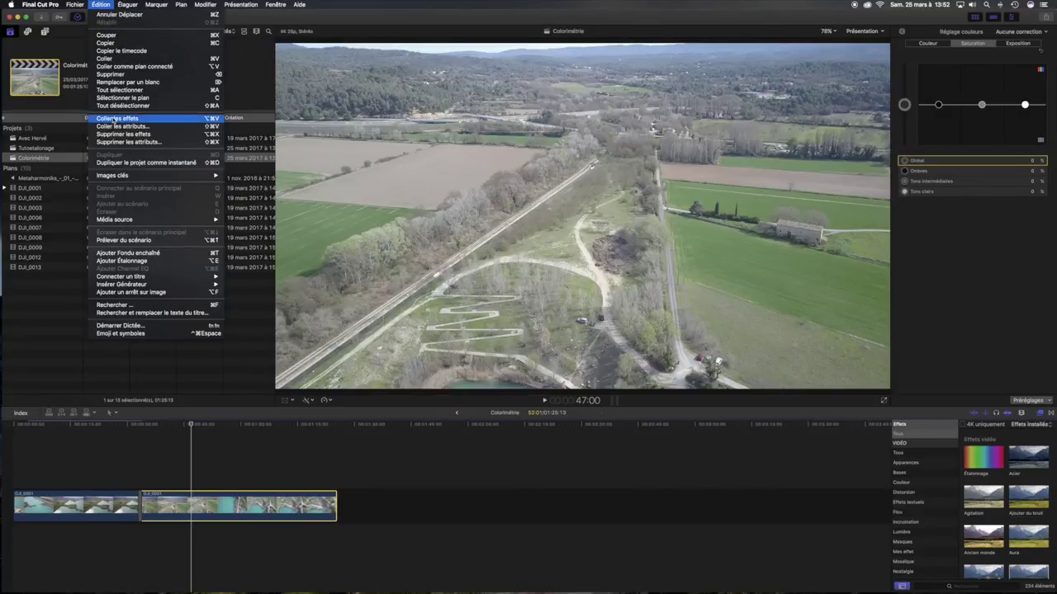
{"action": "left_click", "coordinate": [113, 119]}
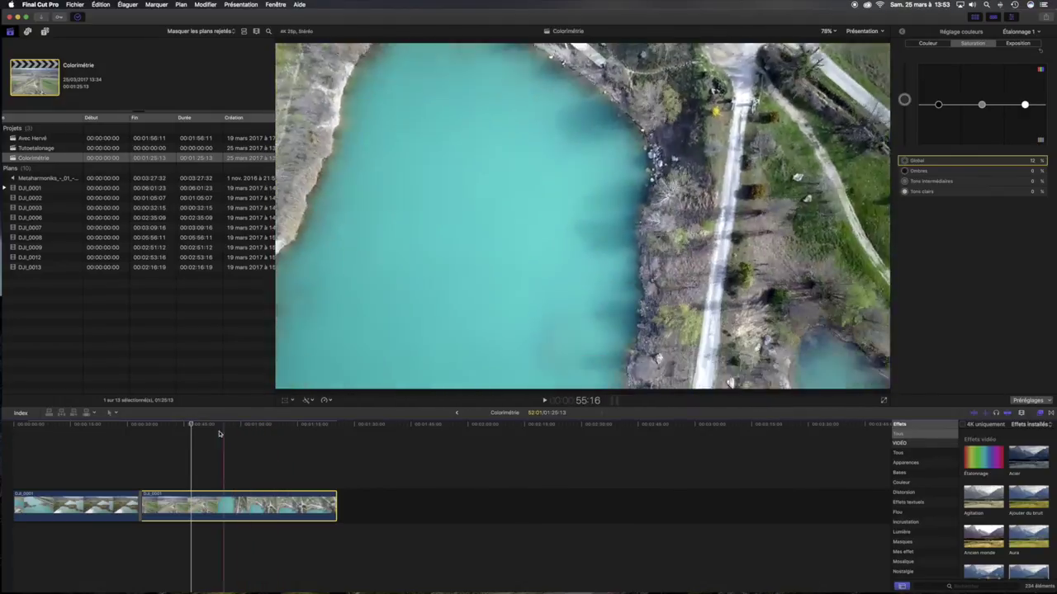
Darken the second clip's shadows exposure from -15% to -22%
{"action": "left_click", "coordinate": [240, 425]}
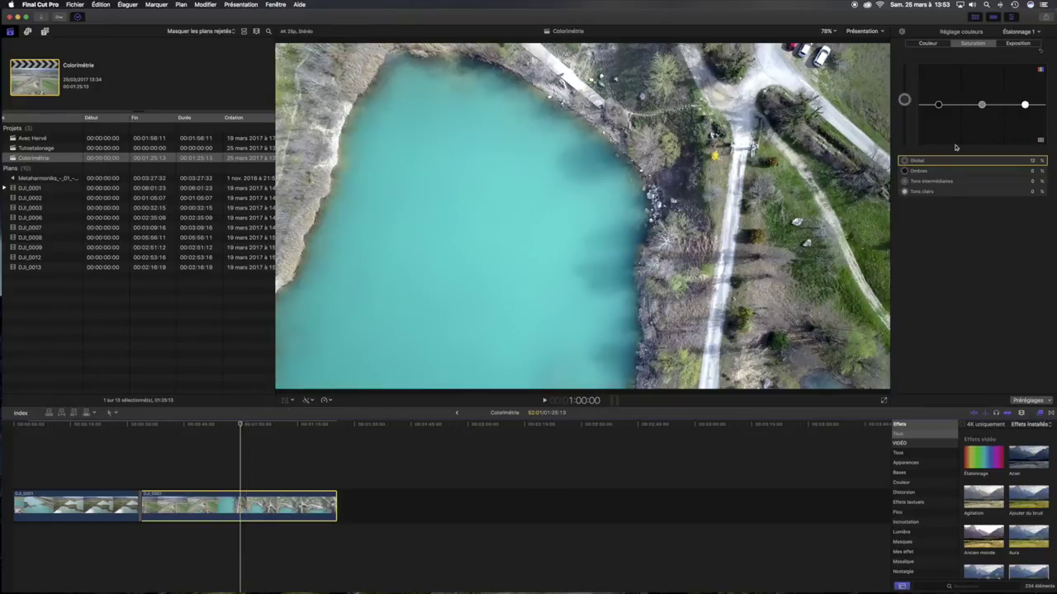
{"action": "left_click", "coordinate": [1015, 43]}
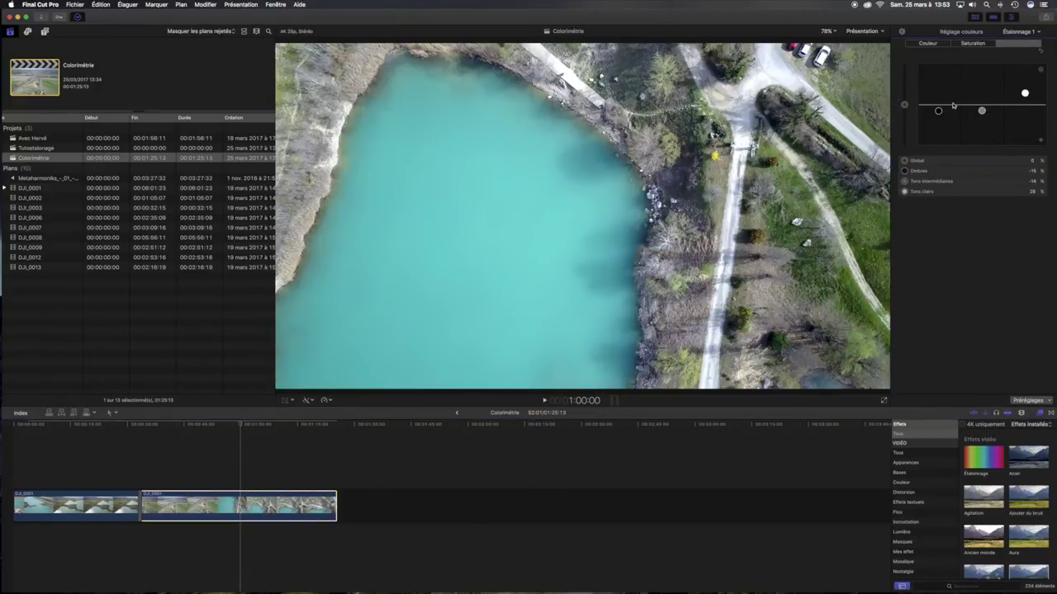
{"action": "left_click_drag", "start_coordinate": [937, 110], "coordinate": [939, 115]}
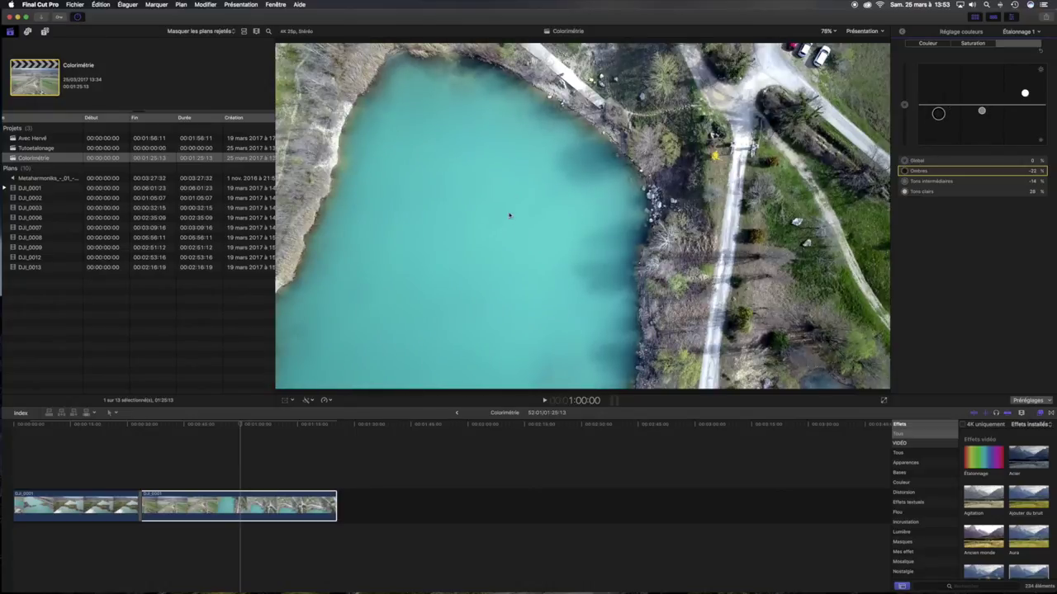
{"action": "left_click", "coordinate": [189, 445]}
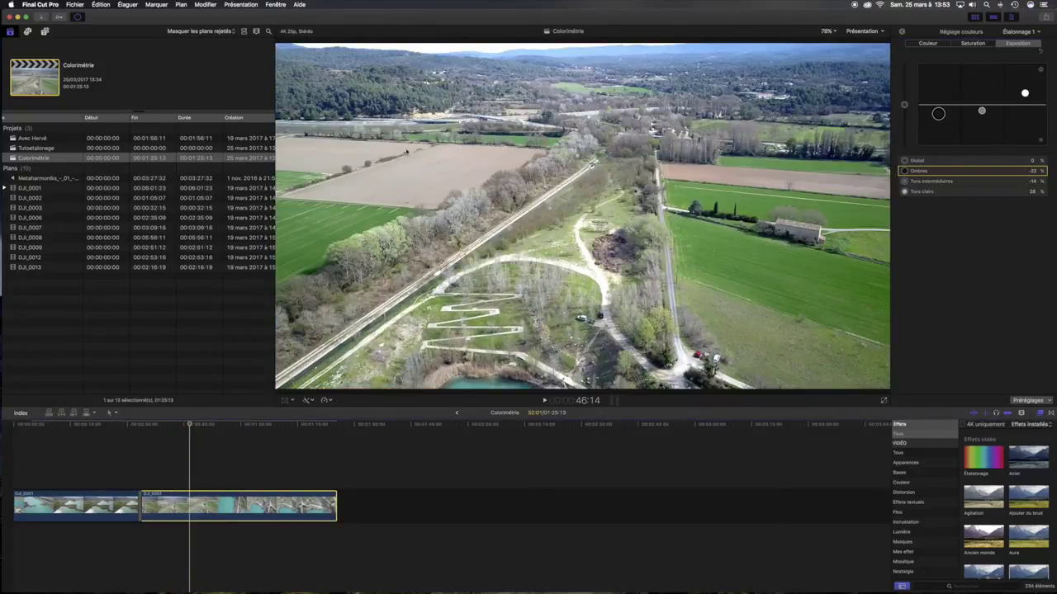
Toggle the Étalonnage 1 grade off and on to compare graded and ungraded images
{"action": "left_click", "coordinate": [902, 32]}
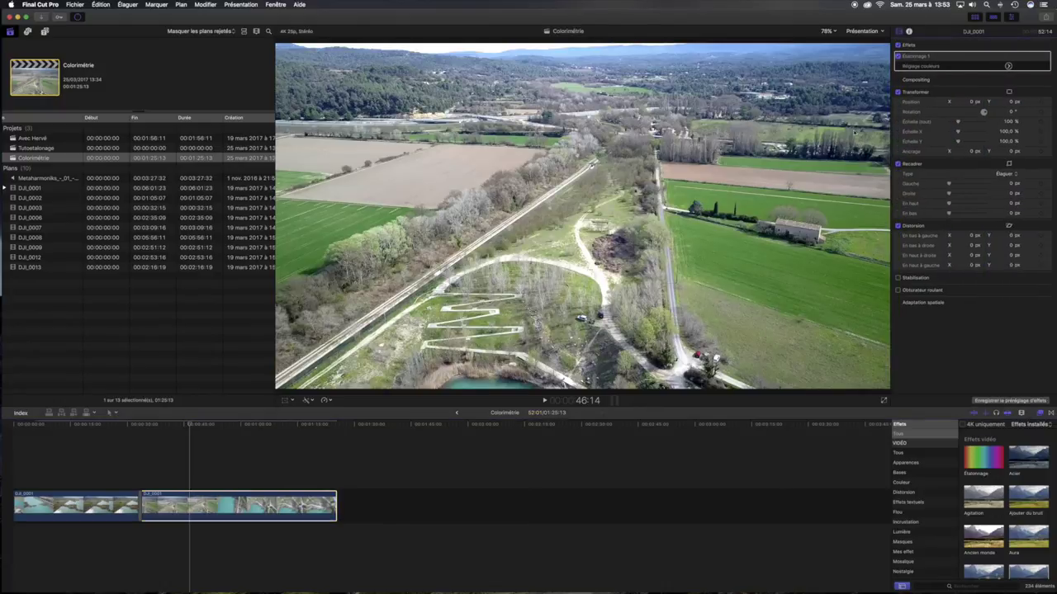
{"action": "left_click", "coordinate": [898, 56]}
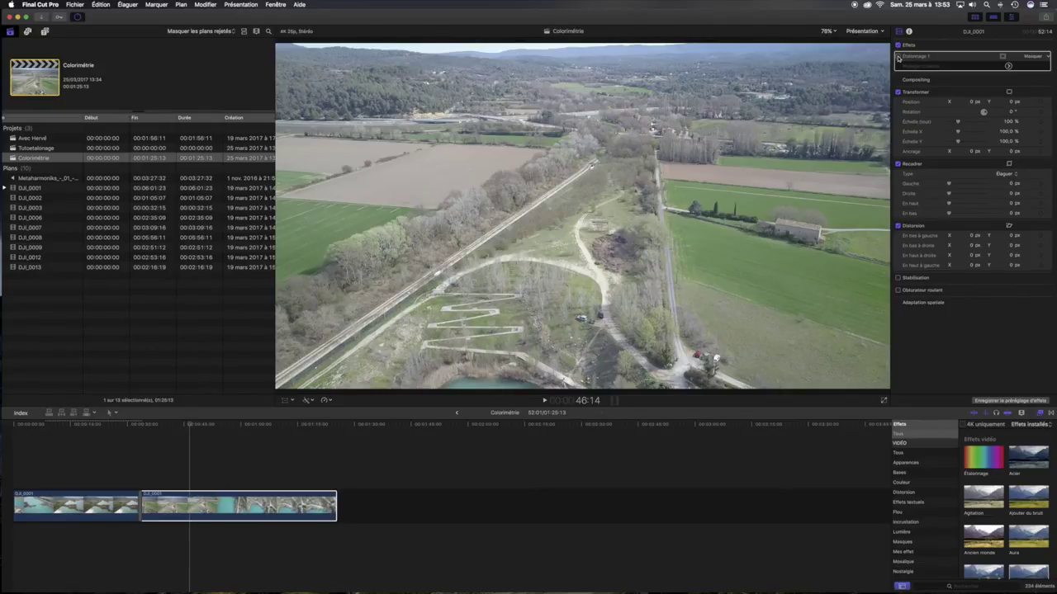
{"action": "left_click", "coordinate": [898, 57]}
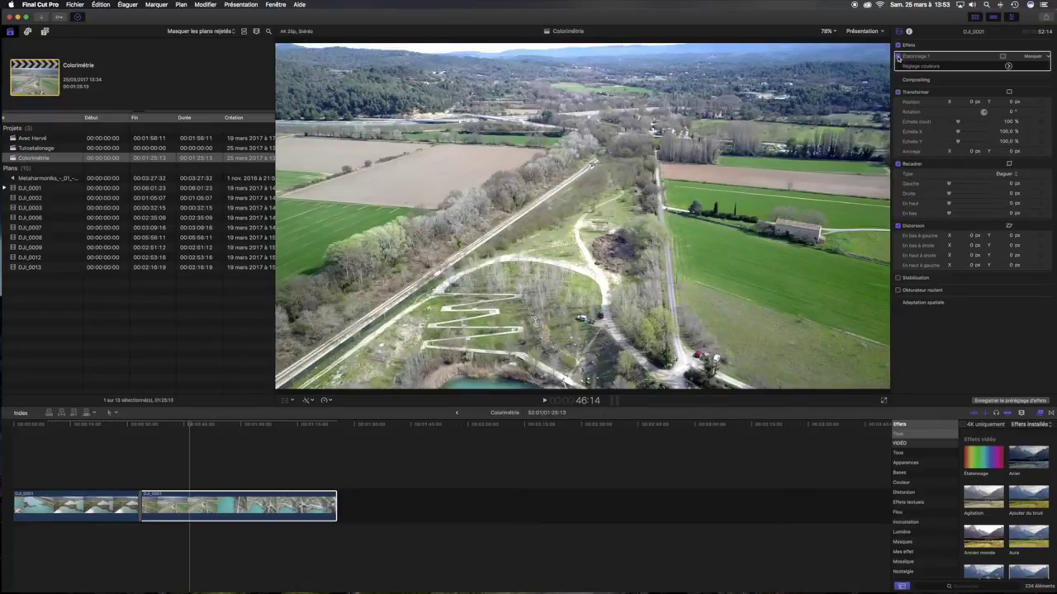
{"action": "left_click", "coordinate": [898, 57]}
{"action": "left_click", "coordinate": [898, 57]}
Delete the Étalonnage 1 grade and colour-match the second clip to the first lake clip
{"action": "key", "text": "Delete"}
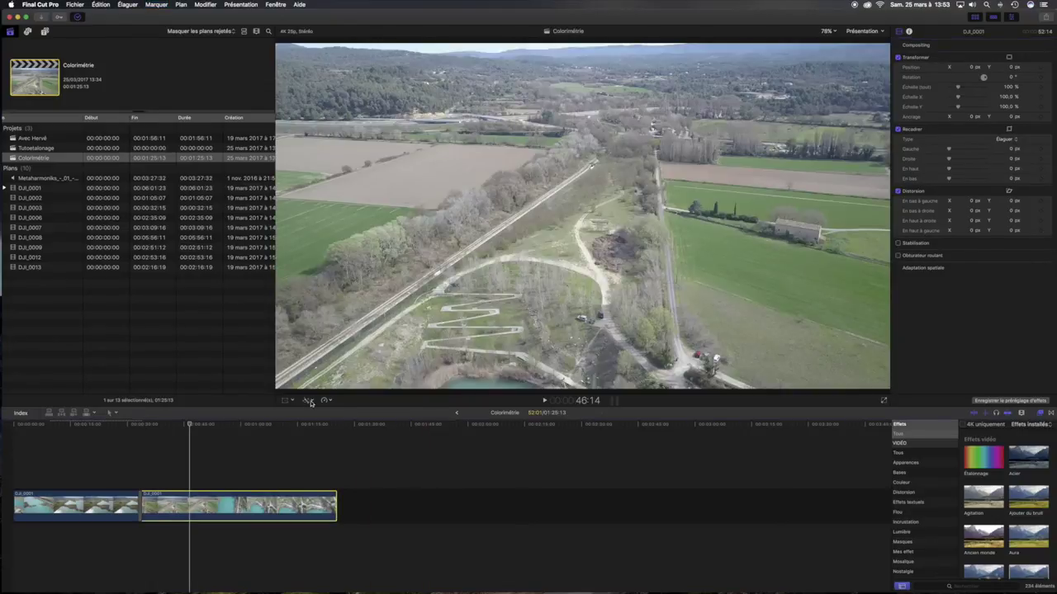
{"action": "left_click", "coordinate": [310, 401]}
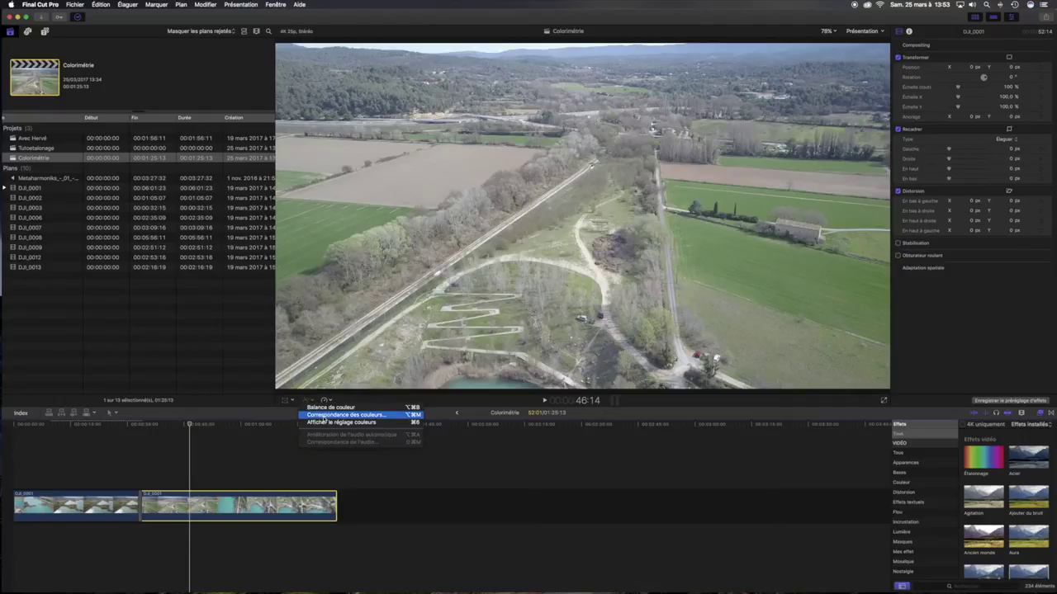
{"action": "left_click", "coordinate": [323, 416]}
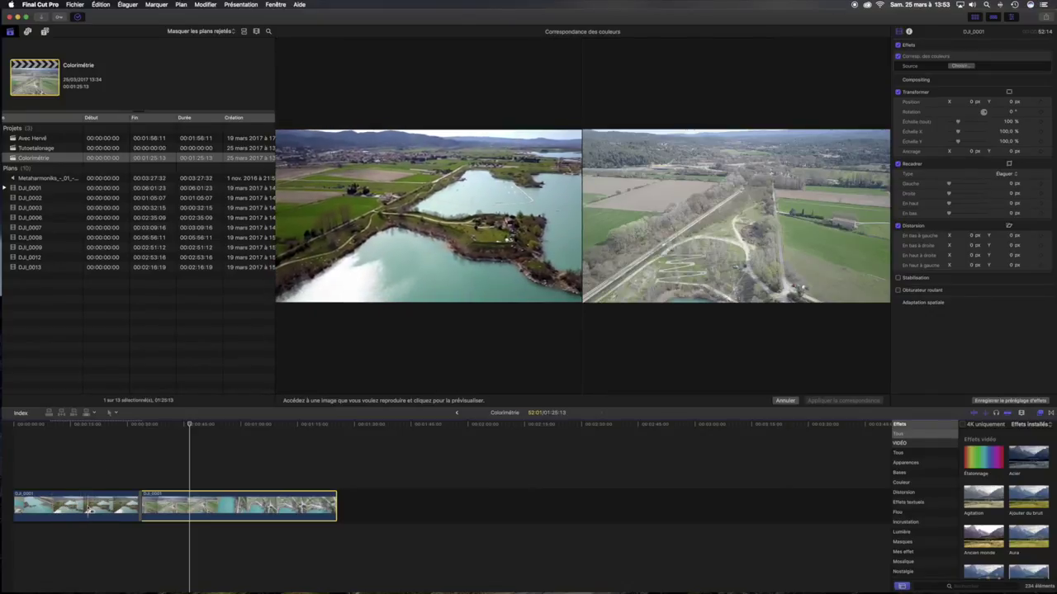
{"action": "left_click", "coordinate": [93, 509]}
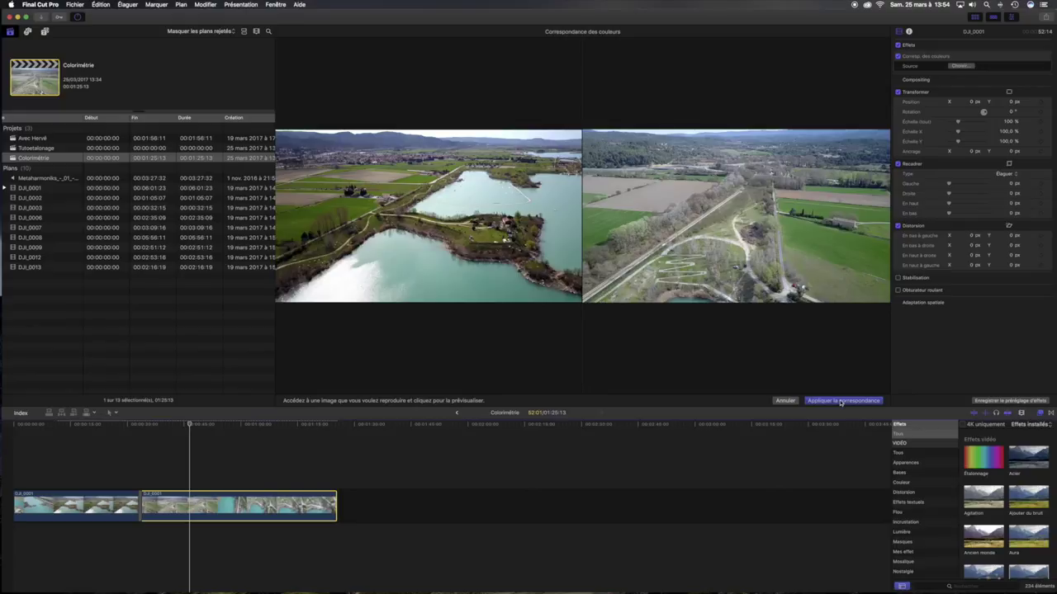
{"action": "left_click", "coordinate": [840, 401]}
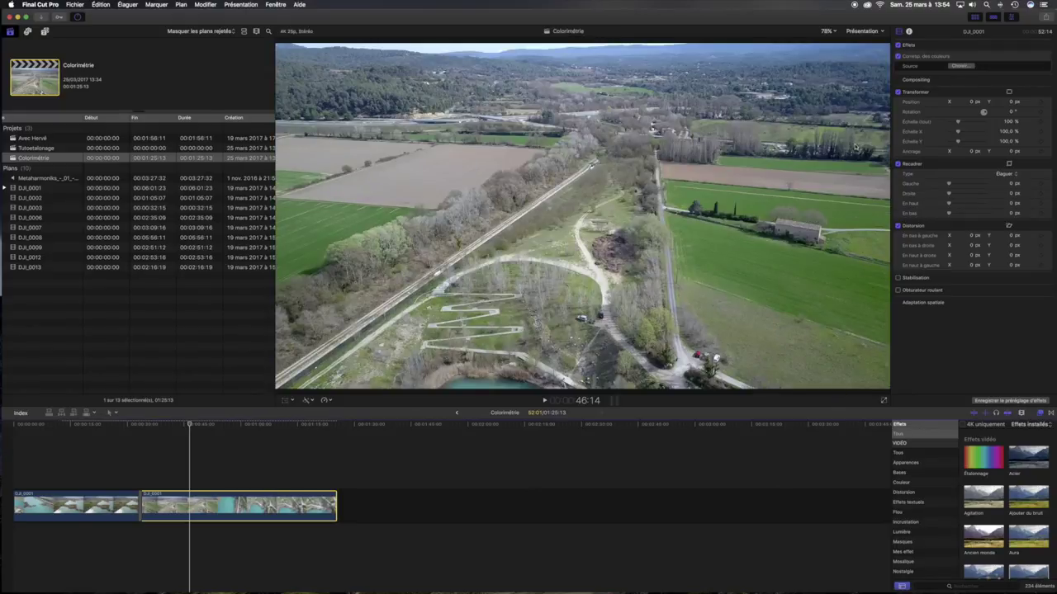
Toggle the colour match off and on to compare, then select the first lake clip
{"action": "left_click", "coordinate": [899, 56]}
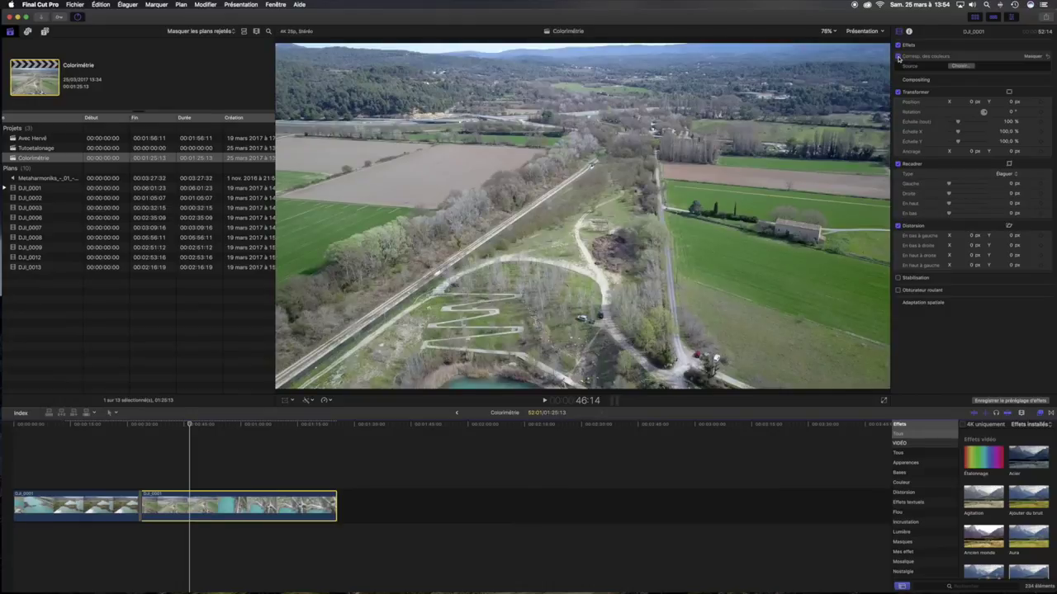
{"action": "left_click", "coordinate": [899, 56]}
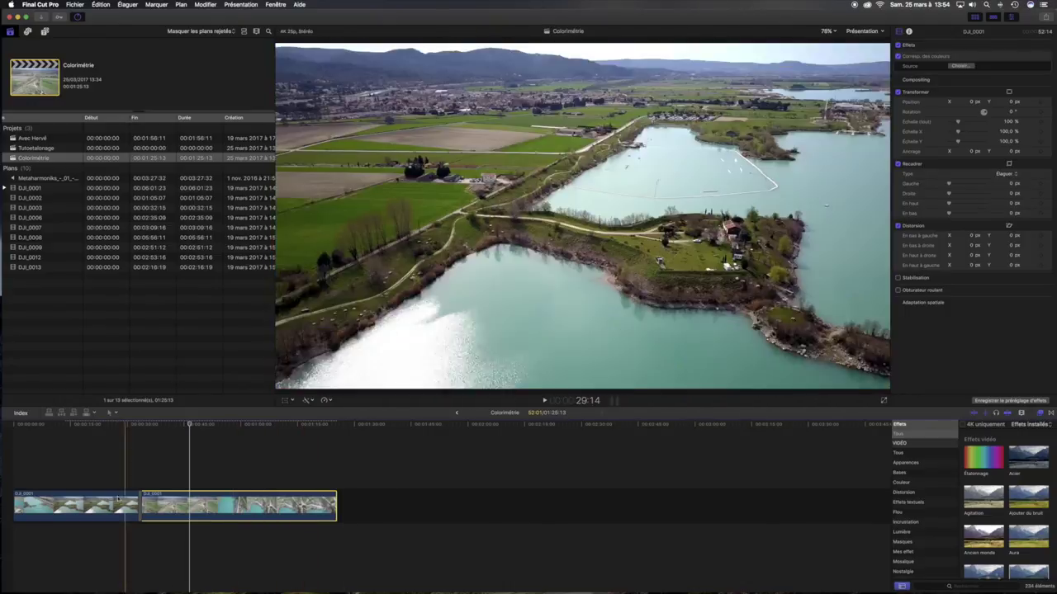
{"action": "left_click", "coordinate": [126, 506]}
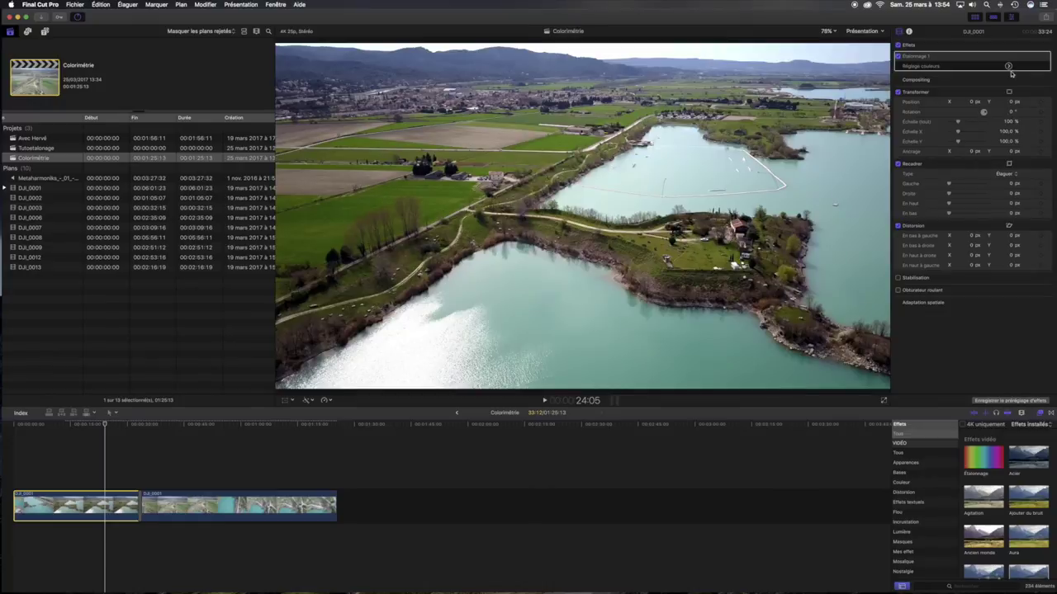
Show the saturation controls of the first clip's Étalonnage 1 grade
{"action": "left_click", "coordinate": [1008, 67]}
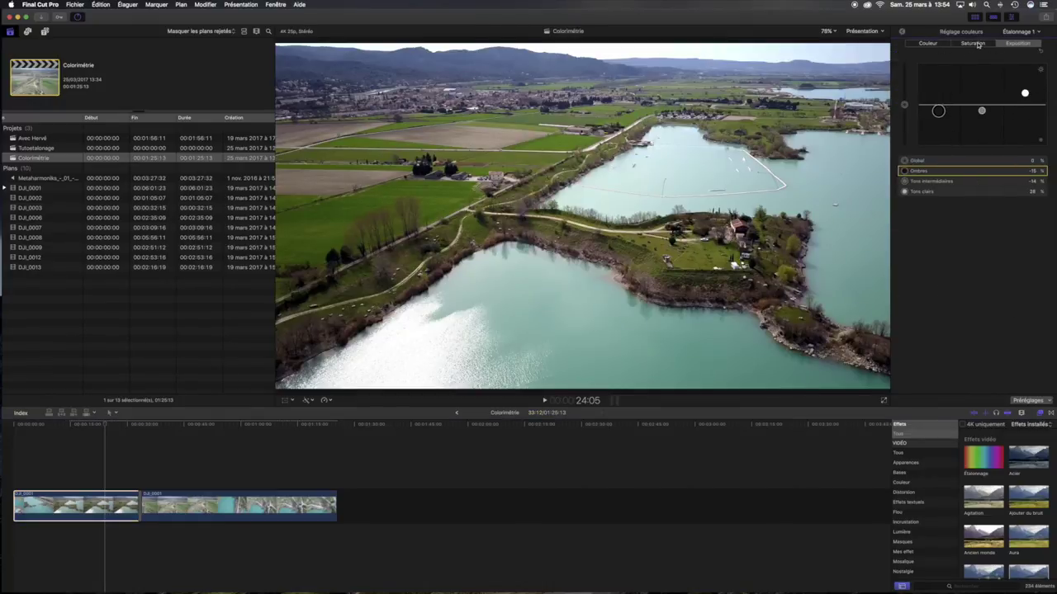
{"action": "left_click", "coordinate": [977, 45]}
{"action": "left_click", "coordinate": [928, 43]}
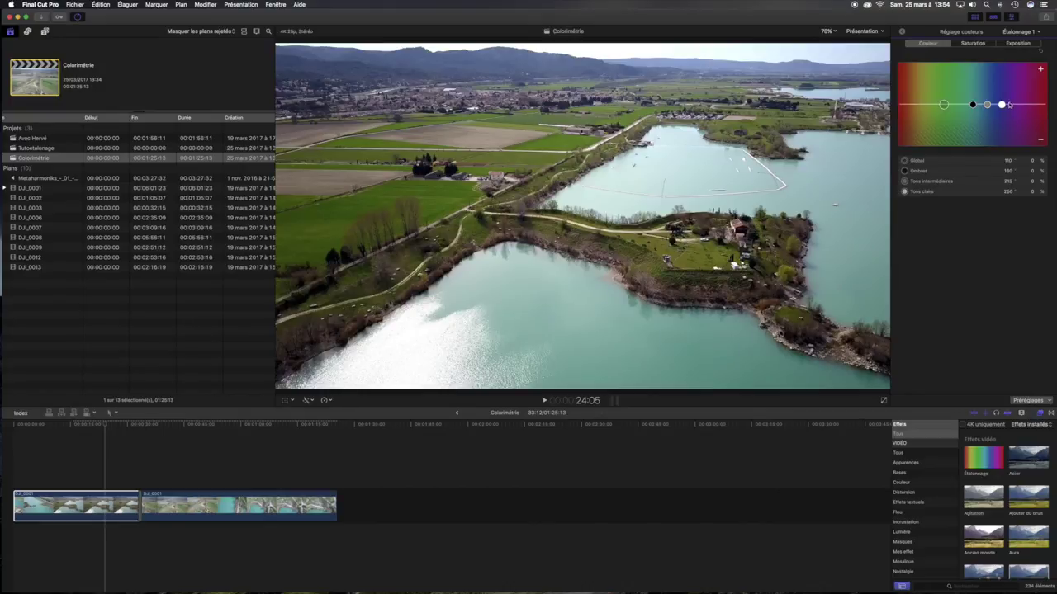
{"action": "left_click", "coordinate": [974, 43]}
Show the video scopes with the RGB parade beside the viewer
{"action": "left_click", "coordinate": [862, 31]}
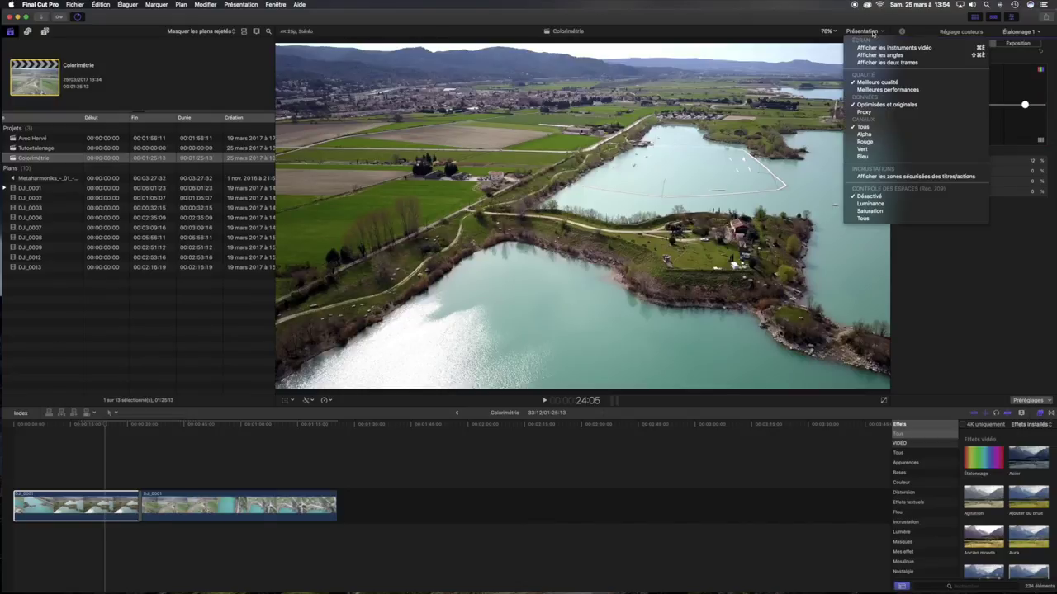
{"action": "left_click", "coordinate": [872, 48]}
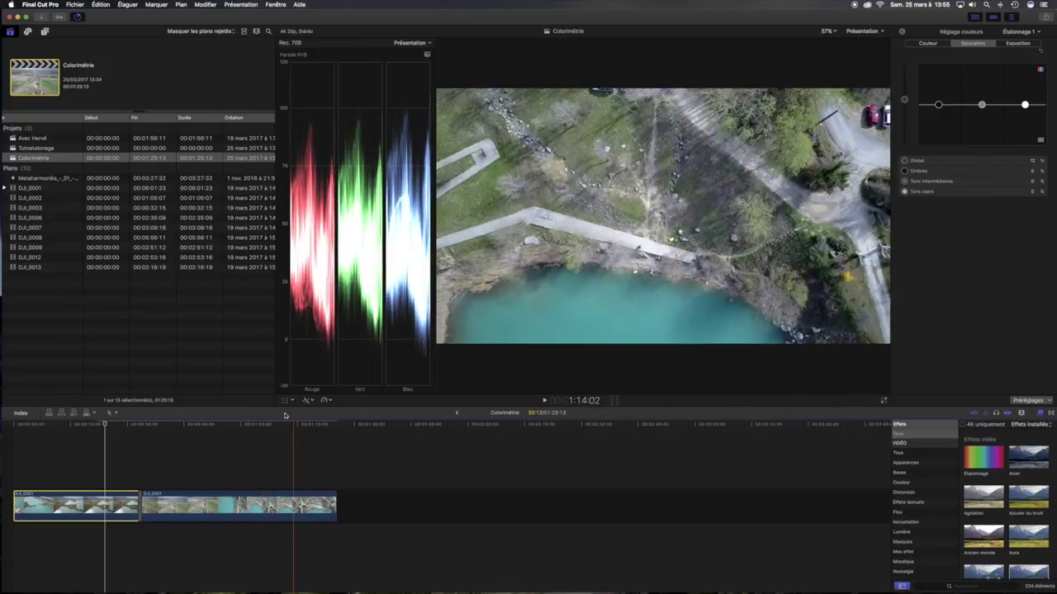
{"action": "left_click", "coordinate": [881, 33]}
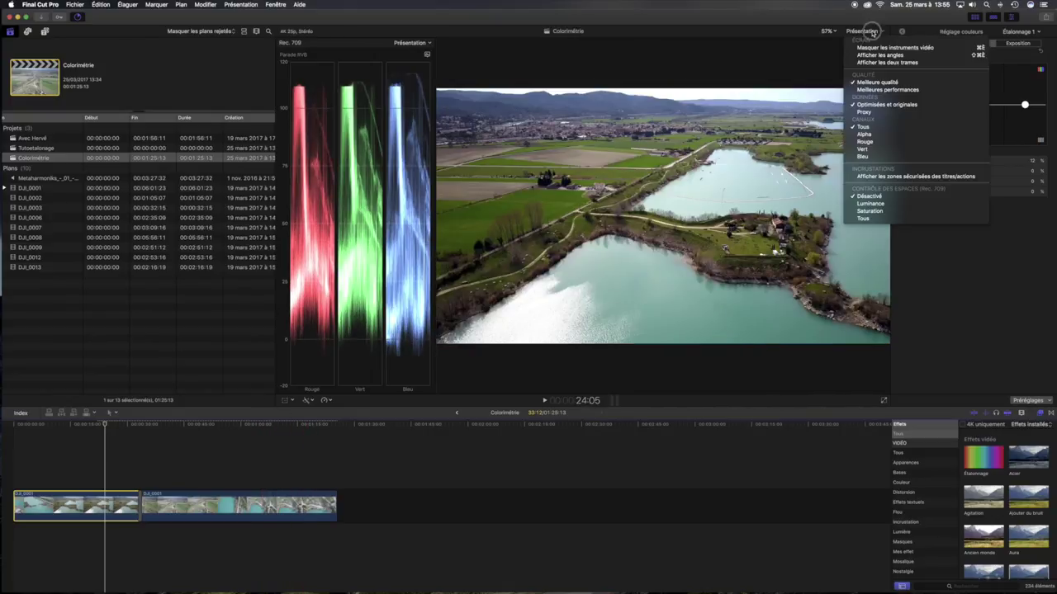
{"action": "left_click", "coordinate": [872, 32]}
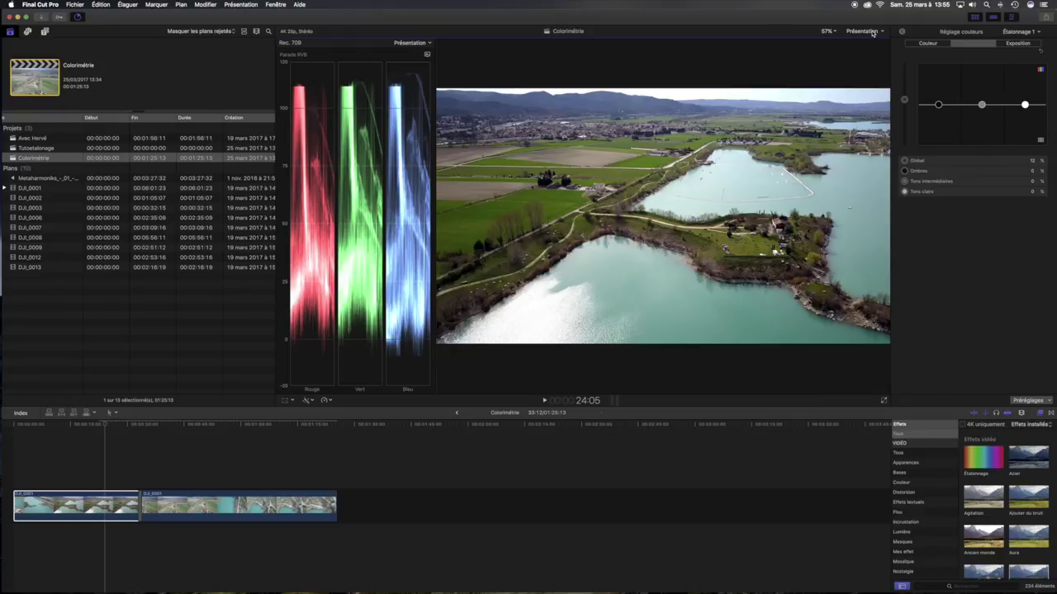
Check the RGB parade at a later frame and at the fields frame
{"action": "left_click", "coordinate": [237, 422]}
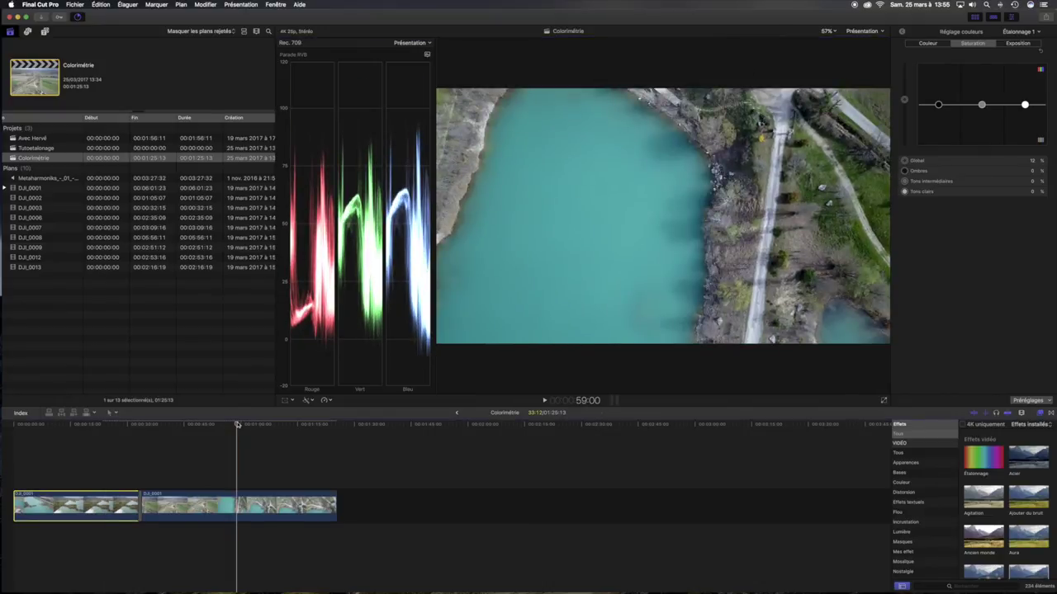
{"action": "left_click", "coordinate": [169, 429]}
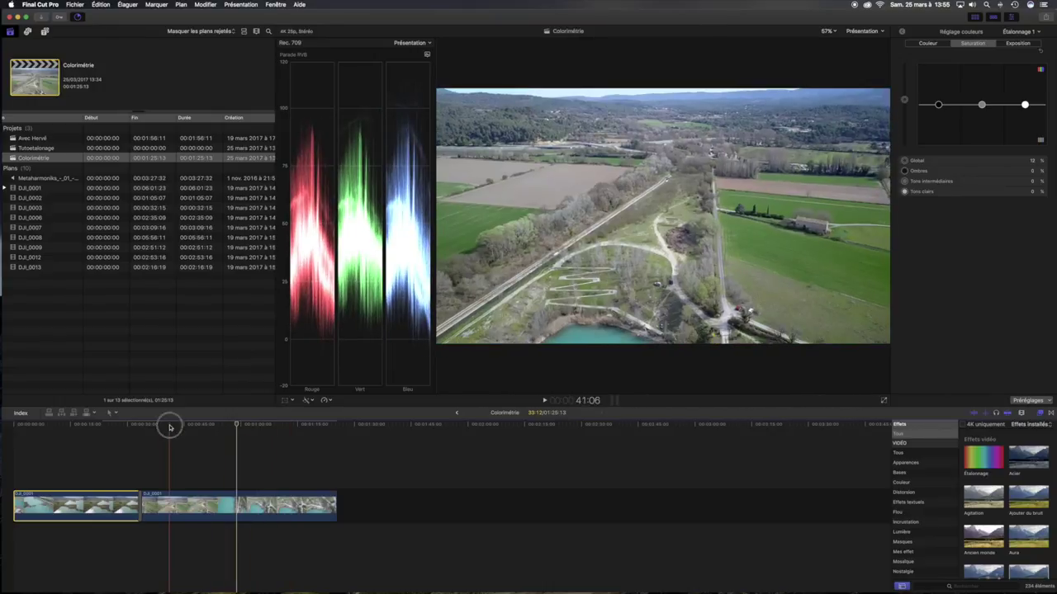
{"action": "left_click", "coordinate": [866, 30]}
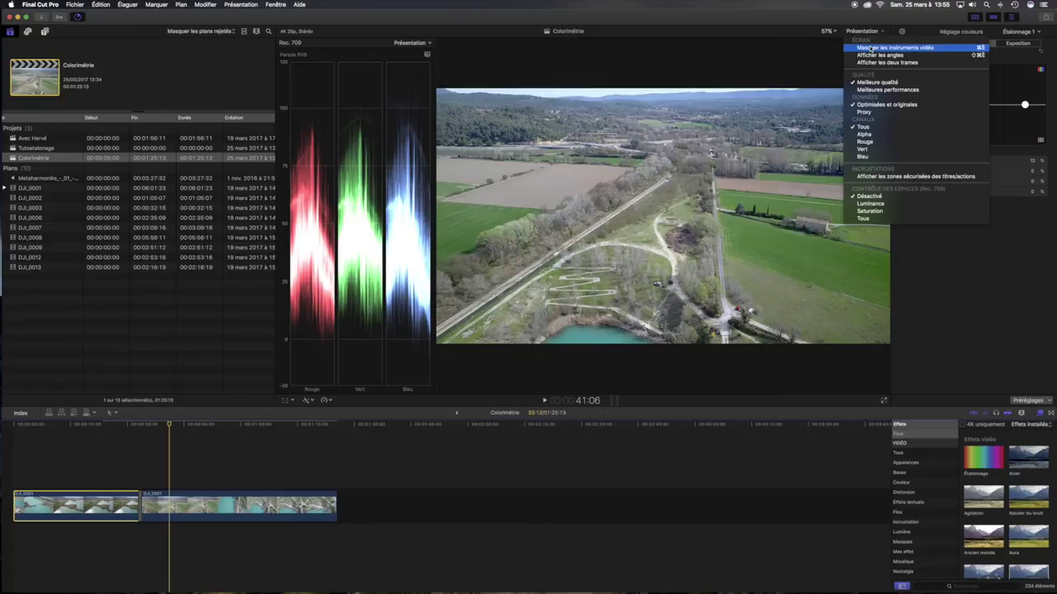